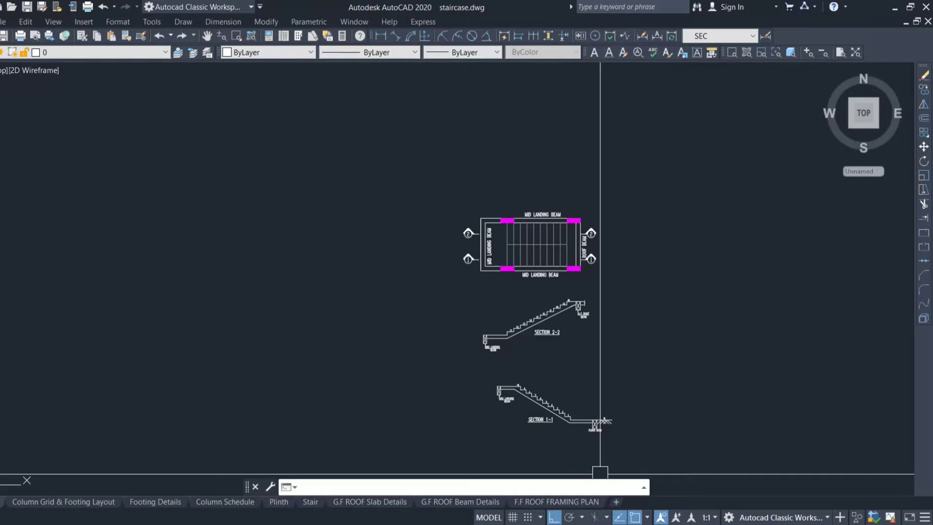
Step: Pan the view to centre the stair plan with Sections 2-2 and 1-1 below it
middle_drag(600, 472, 523, 454)
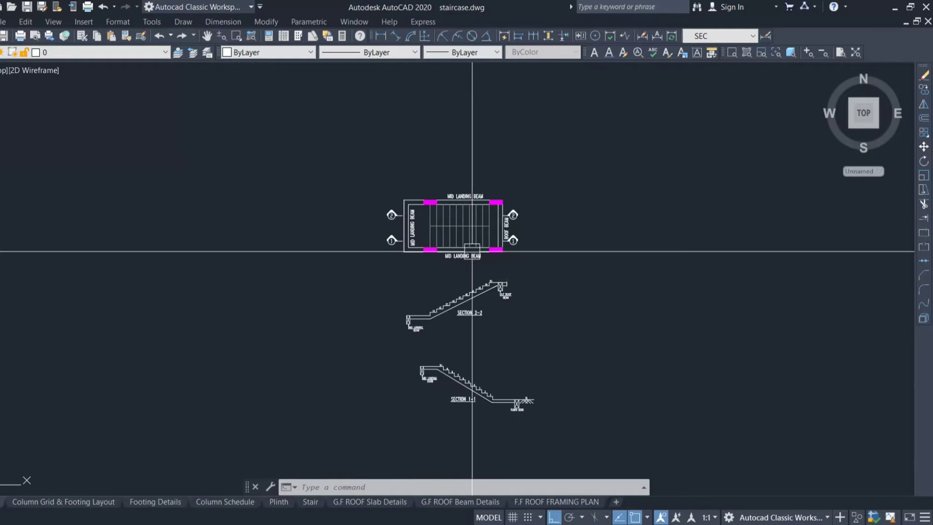
Step: Zoom into the stair plan's mid landing and roof beams, then pan to Sections 2-2 and 1-1
scroll(461, 248, up, 4)
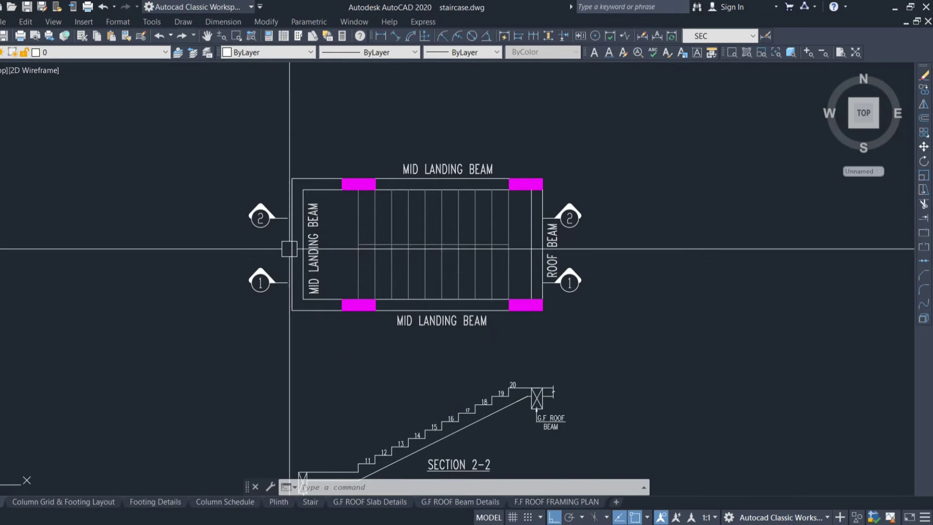
scroll(434, 272, up, 2)
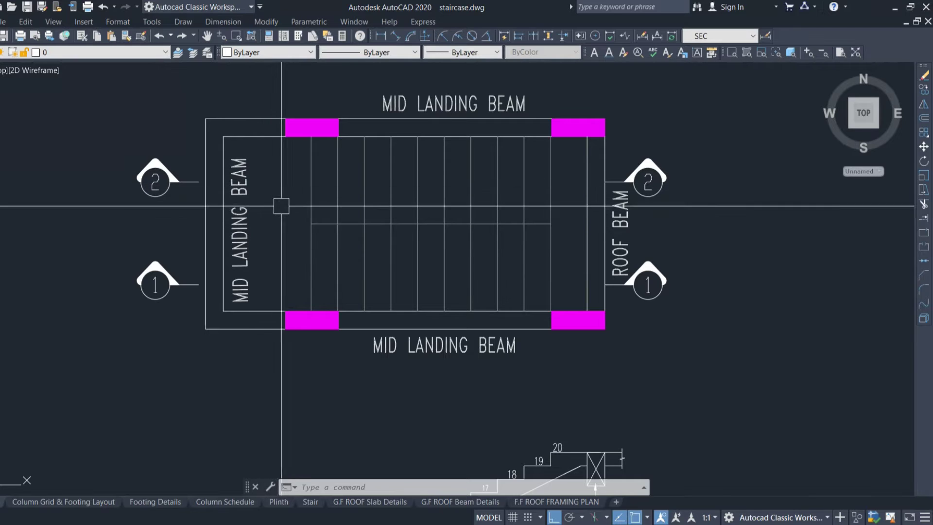
scroll(422, 194, down, 5)
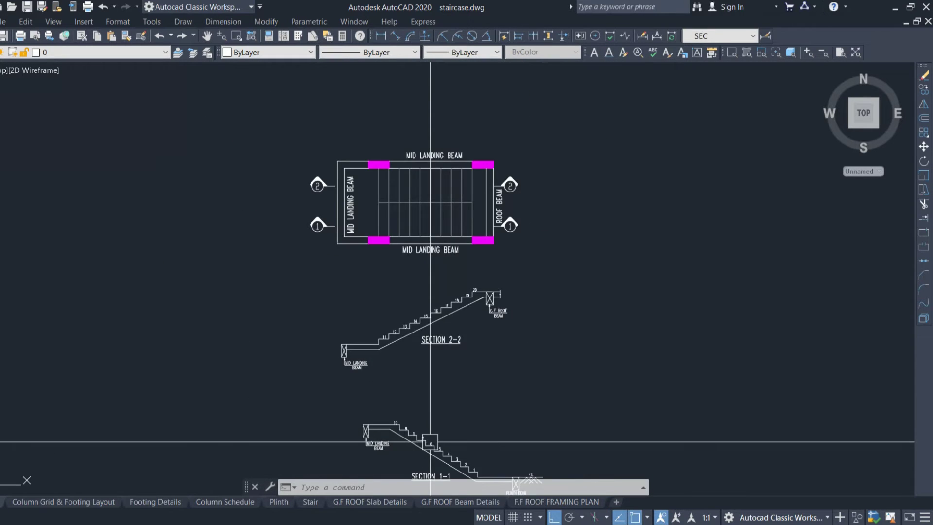
middle_drag(430, 442, 344, 333)
scroll(336, 321, up, 3)
scroll(327, 302, down, 2)
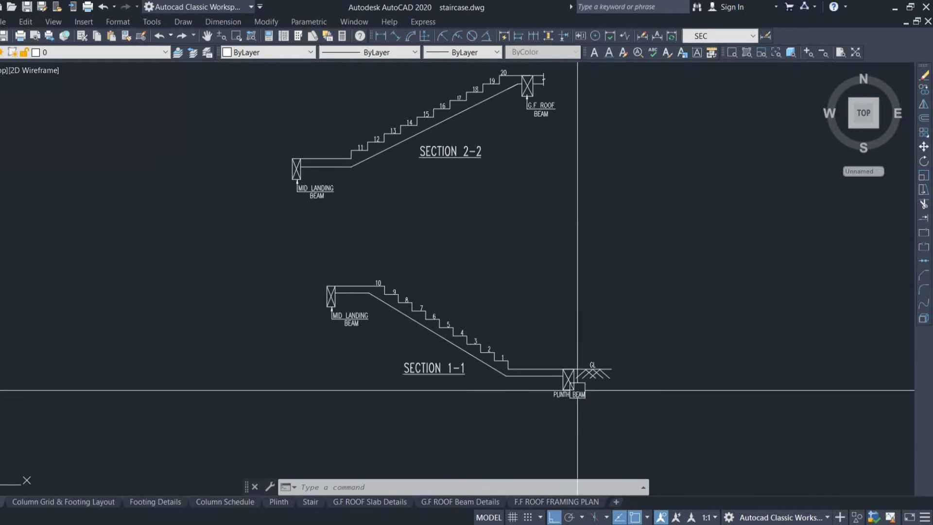
Step: Follow Section 1-1 from the plinth beam up to the mid landing beam
scroll(577, 390, up, 4)
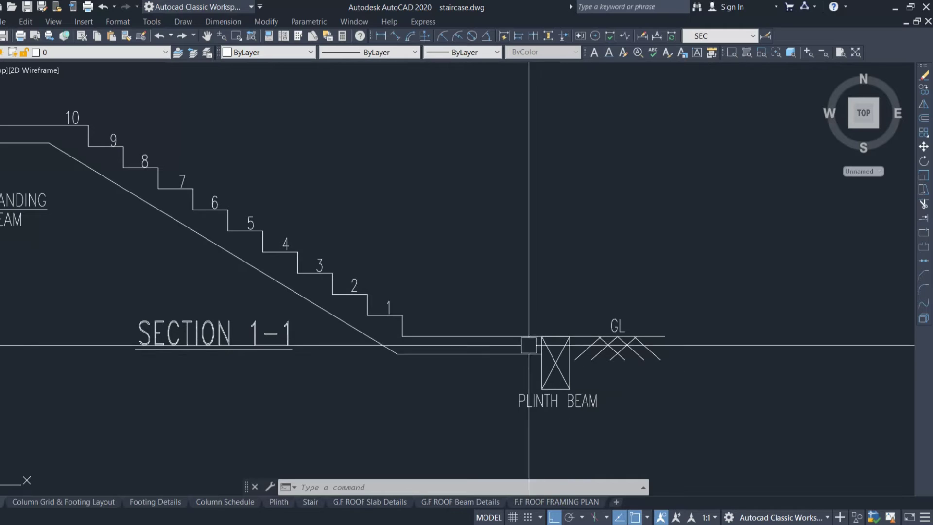
mouse_move(519, 340)
middle_down()
mouse_move(598, 385)
mouse_move(654, 402)
middle_up()
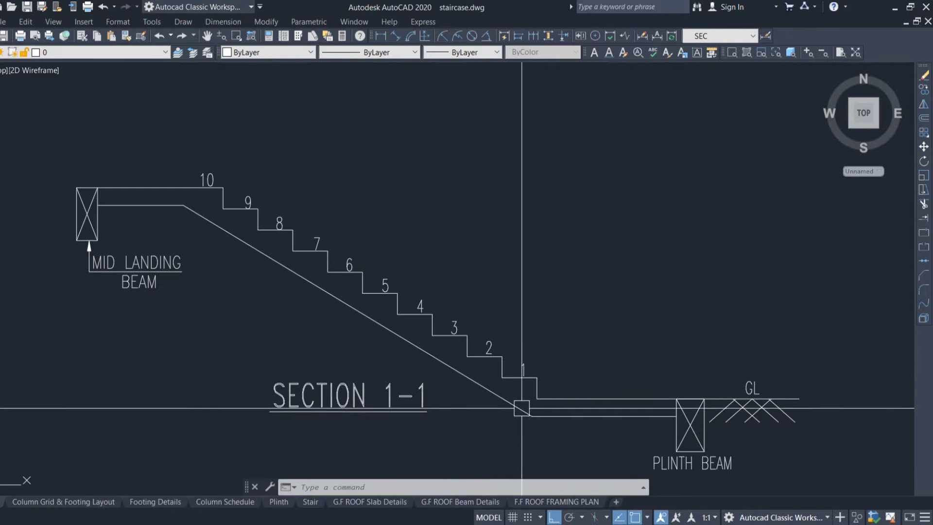
middle_drag(146, 202, 359, 233)
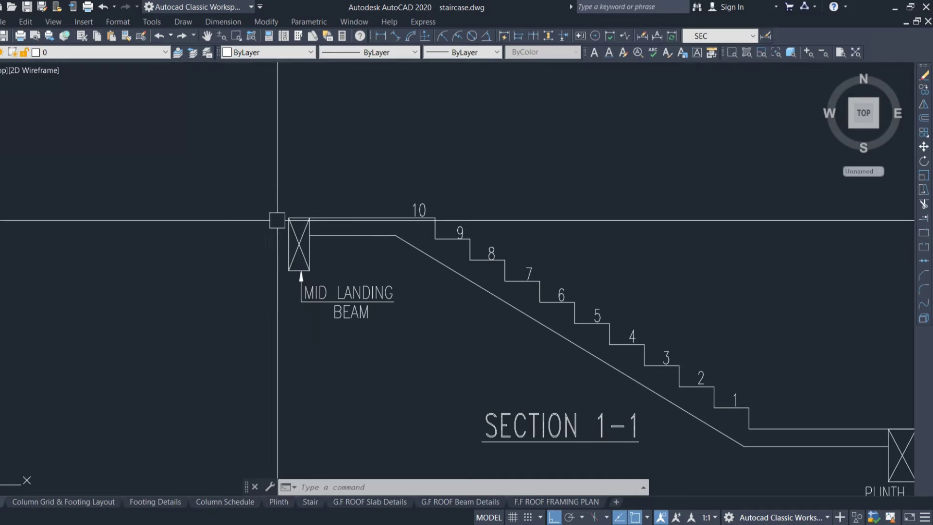
scroll(304, 277, down, 2)
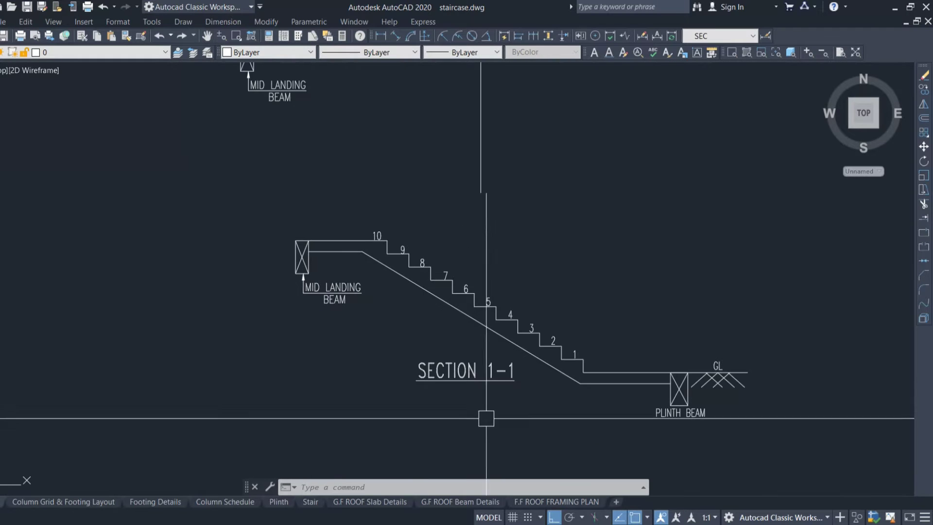
scroll(476, 423, down, 2)
scroll(428, 125, up, 2)
Step: Enlarge the stair plan and bring Section 2-2 into view above Section 1-1
middle_drag(428, 126, 506, 432)
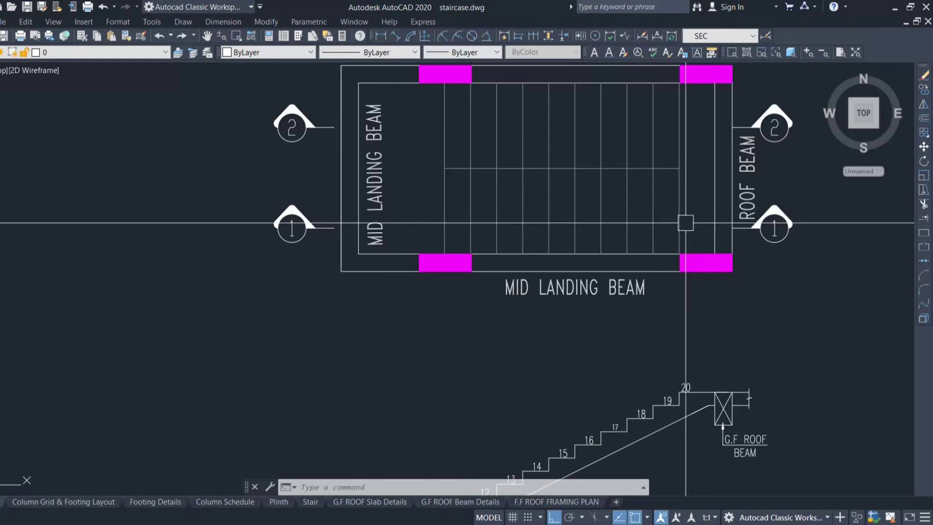
scroll(689, 220, down, 2)
scroll(447, 312, up, 2)
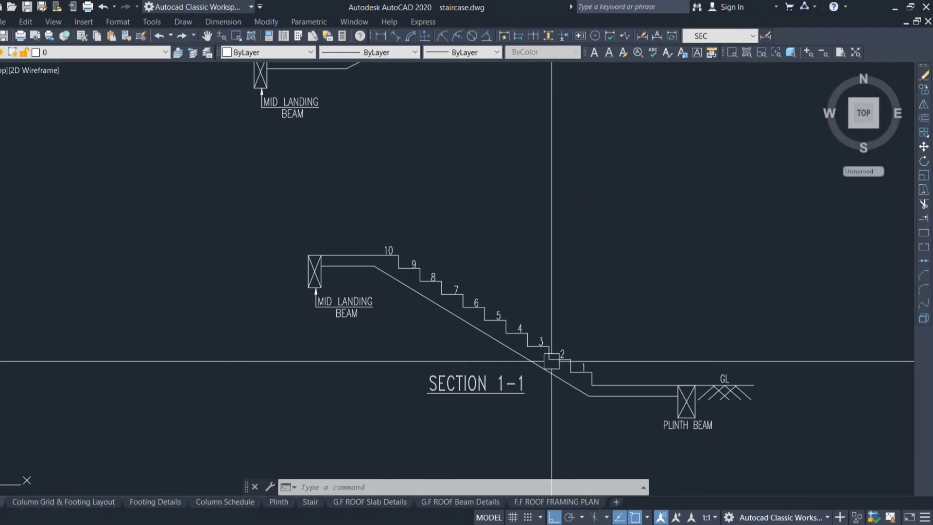
scroll(339, 258, up, 4)
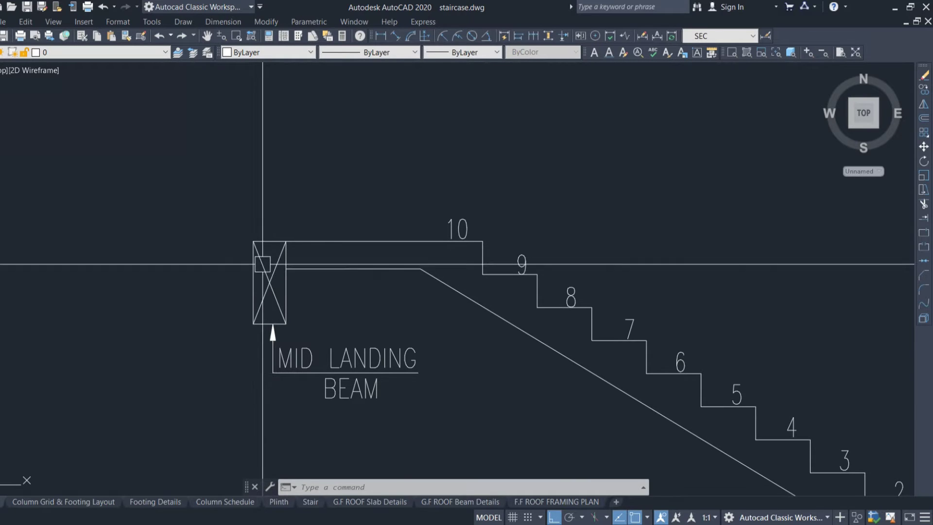
scroll(262, 263, down, 2)
scroll(271, 261, down, 1)
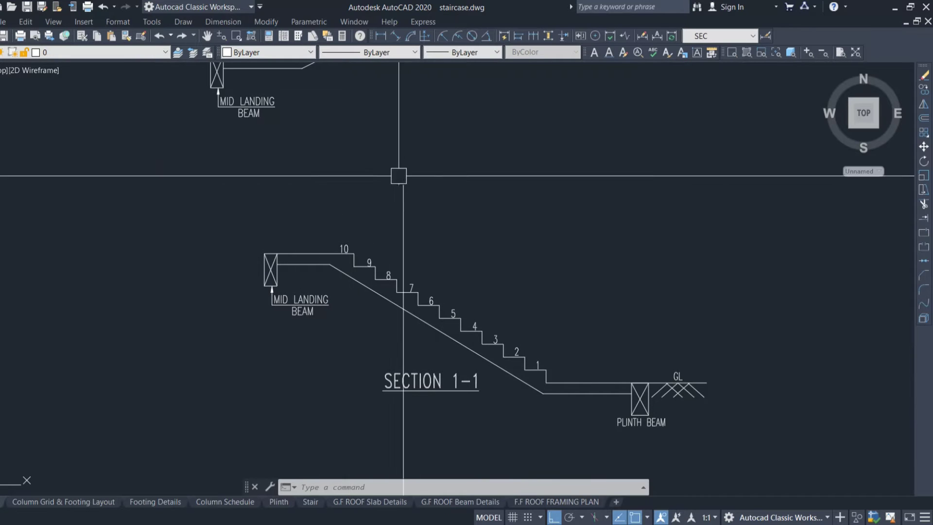
middle_drag(504, 131, 501, 227)
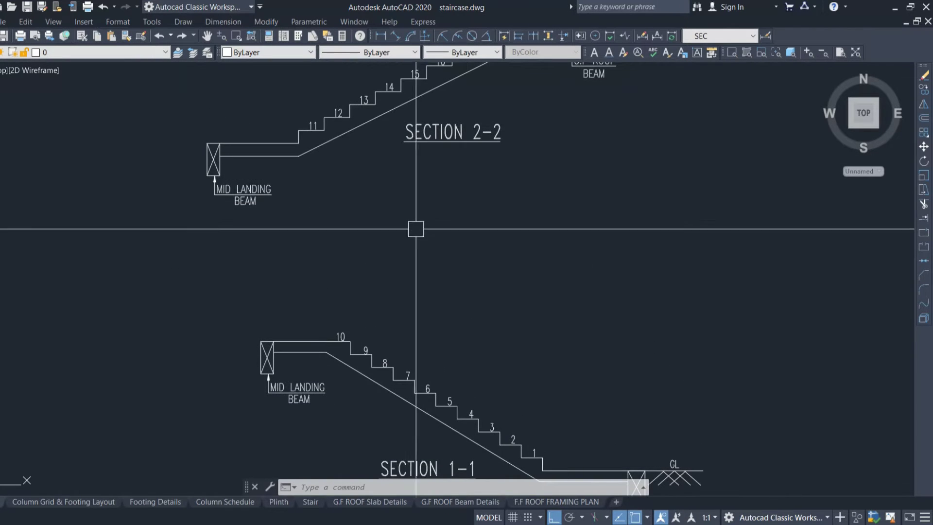
Step: Navigate from Section 2-2 to the 'Stairs Spanning Longitudinally/Transversely' headings and diagrams
middle_drag(567, 181, 420, 273)
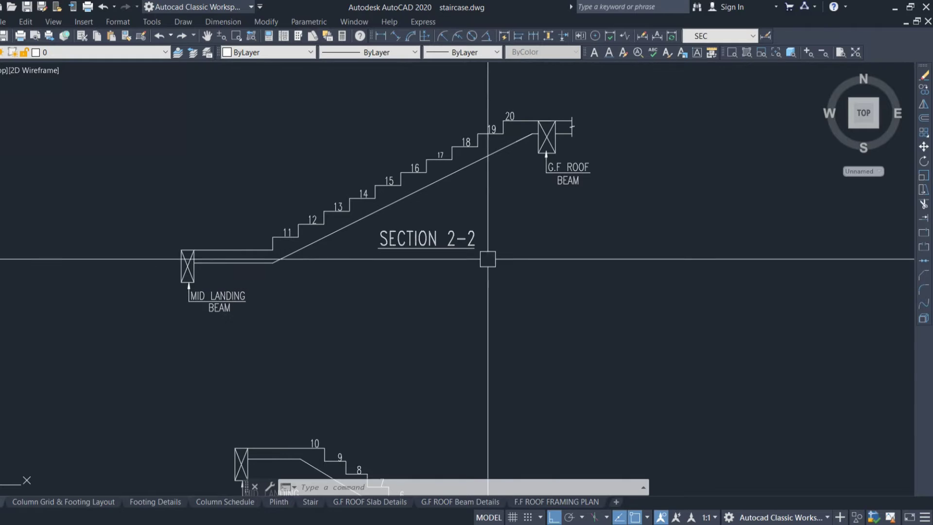
scroll(485, 258, down, 4)
scroll(470, 260, up, 4)
scroll(443, 308, down, 2)
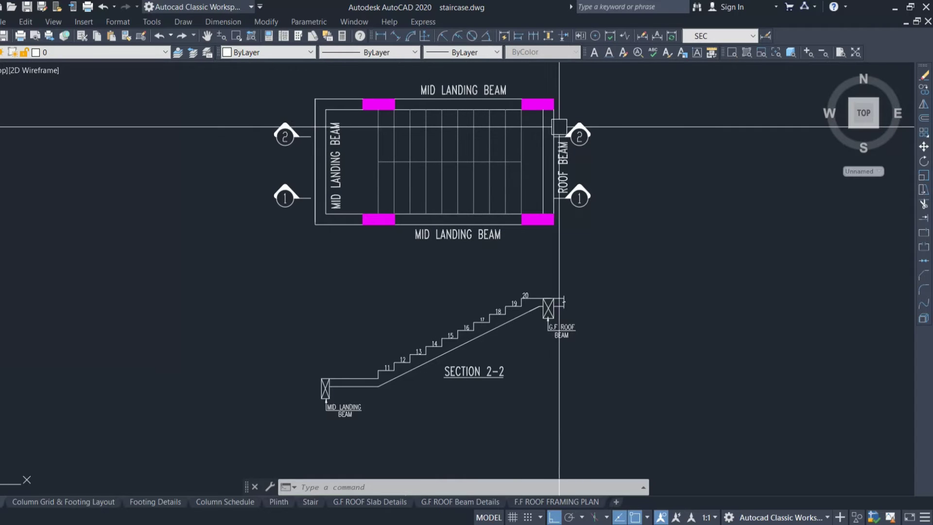
scroll(566, 311, up, 4)
scroll(569, 287, down, 4)
scroll(537, 302, up, 4)
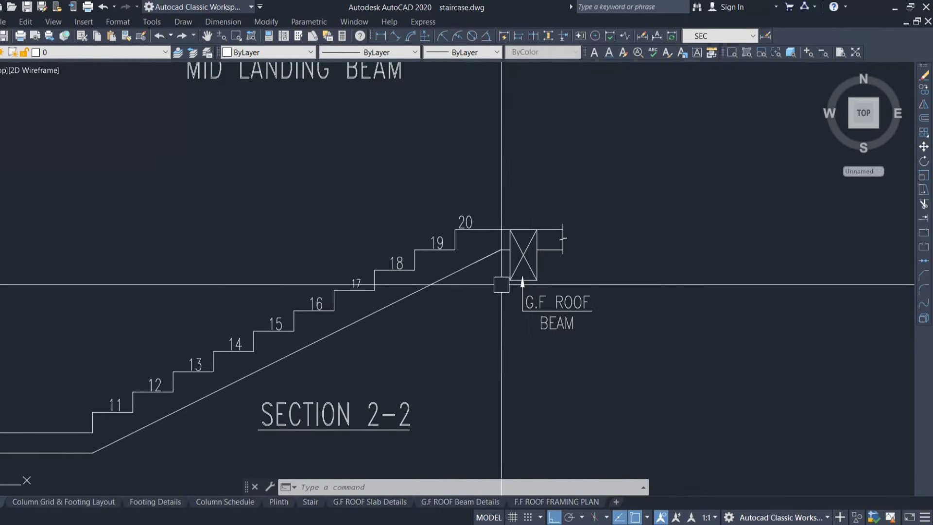
scroll(558, 317, down, 2)
scroll(475, 308, up, 2)
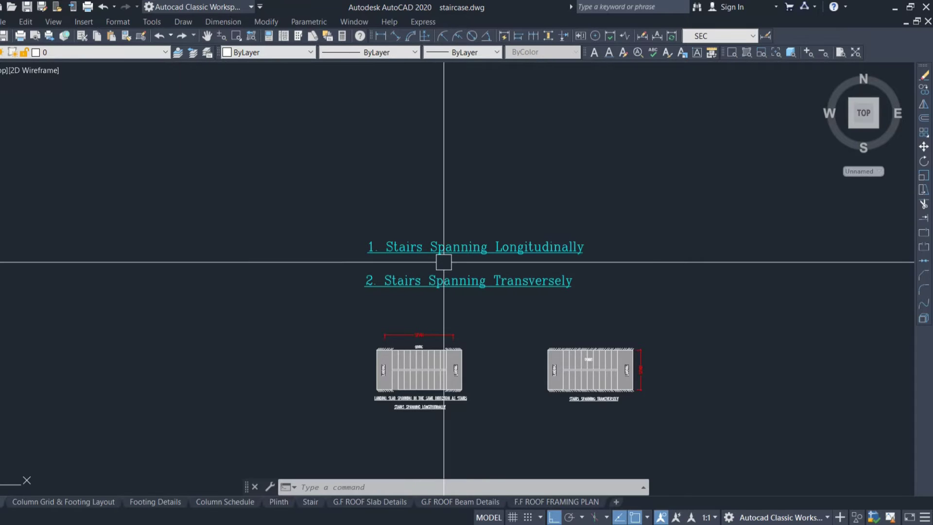
Step: Compare the longitudinal and transverse spanning diagrams, centring the transverse stair plan
scroll(539, 364, up, 6)
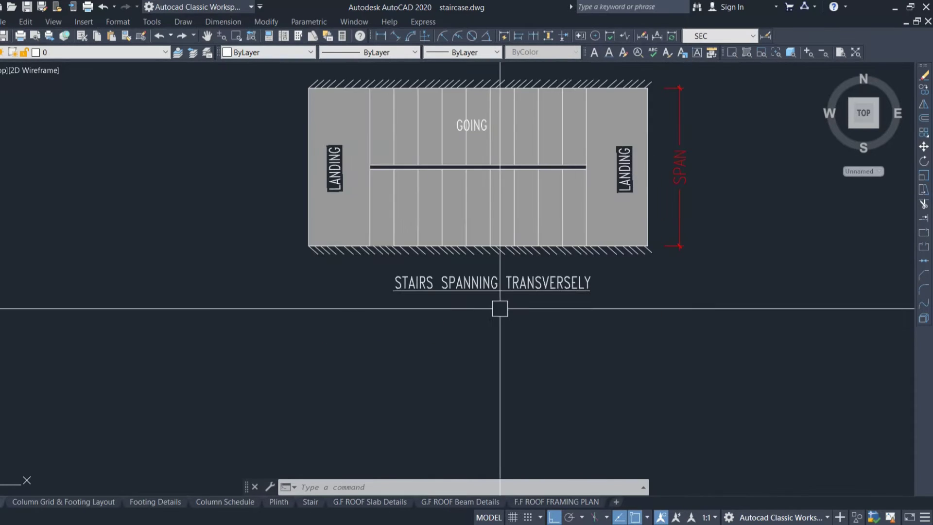
scroll(500, 309, down, 2)
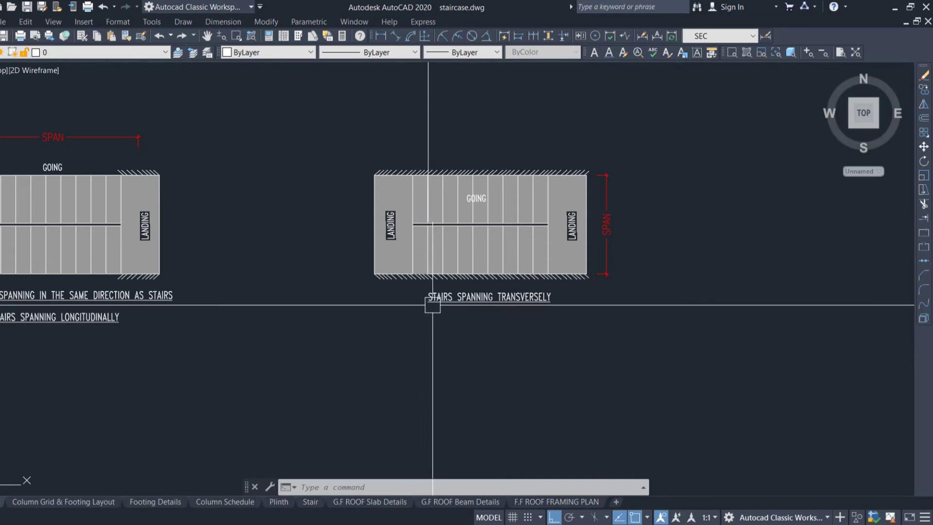
scroll(627, 222, up, 2)
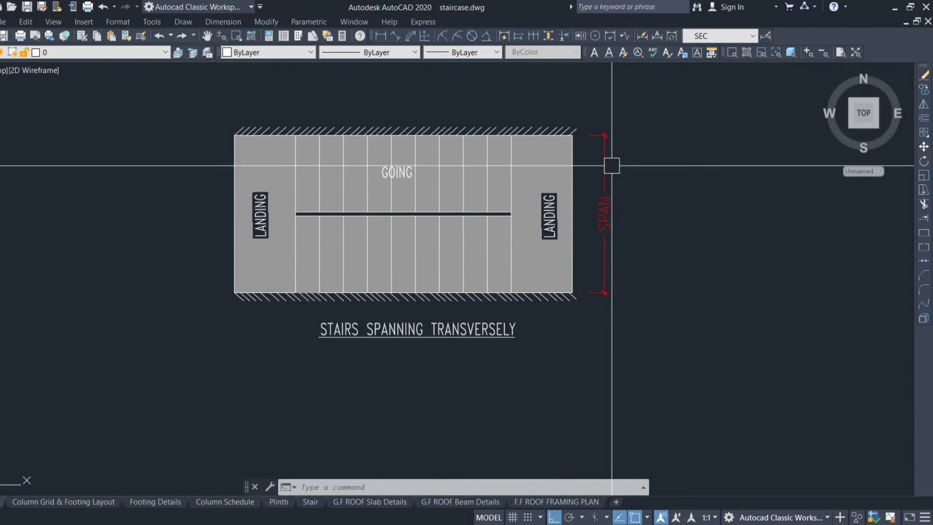
scroll(645, 287, down, 5)
scroll(663, 268, up, 2)
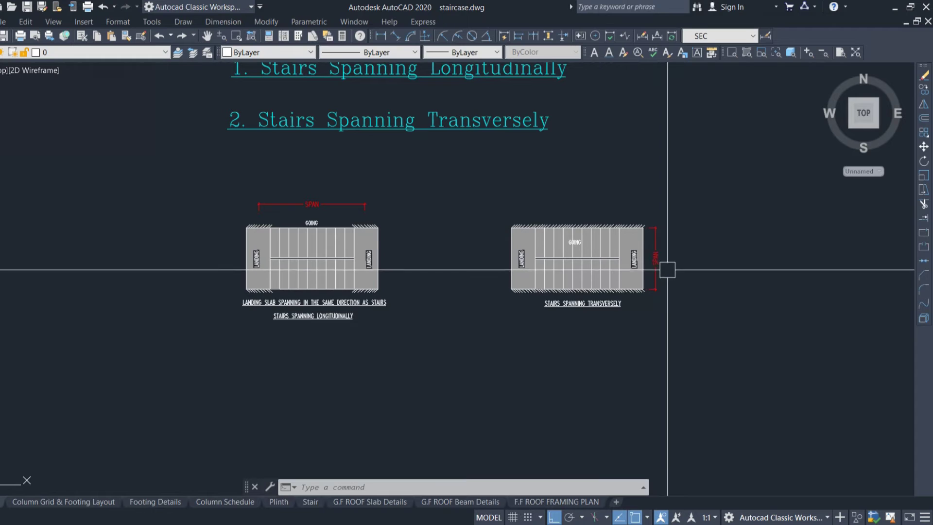
scroll(369, 271, up, 2)
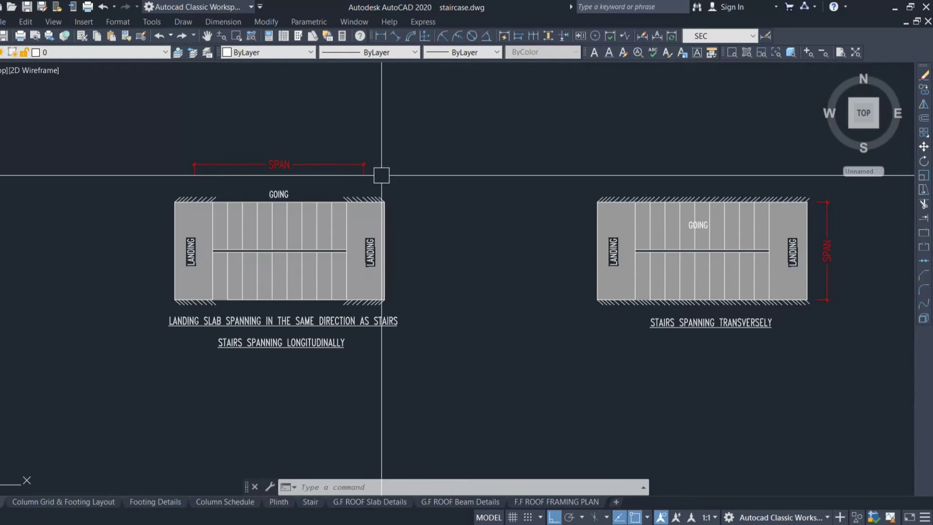
middle_drag(787, 296, 609, 313)
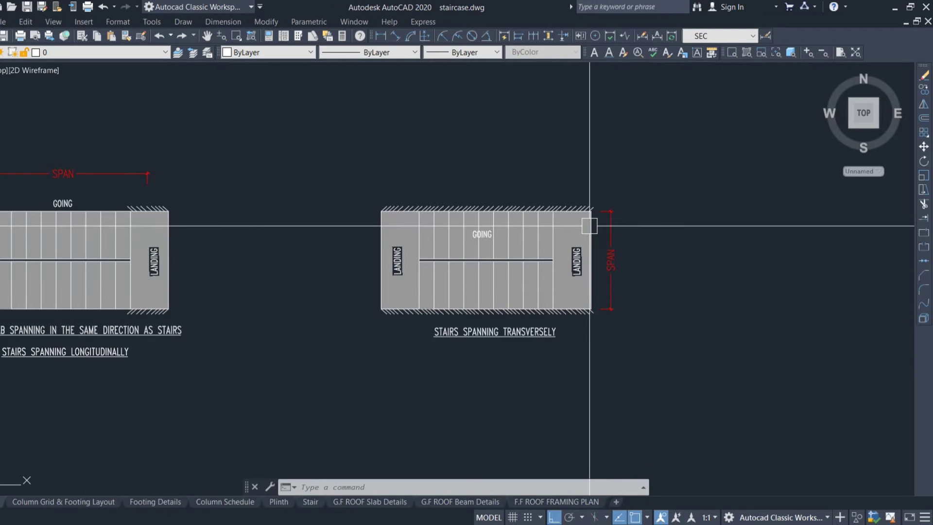
Step: Read clause 33.1 Effective Span of Stairs, then zoom toward diagram (a)
scroll(690, 291, down, 5)
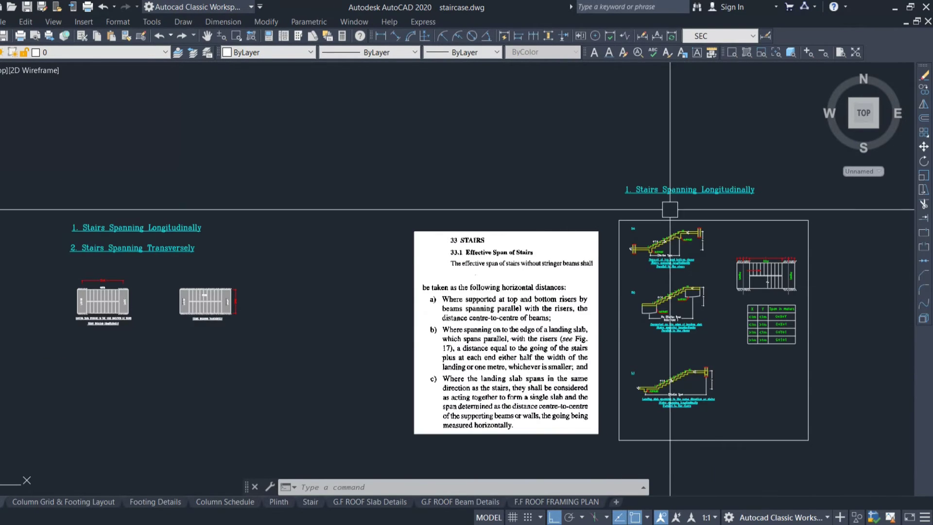
scroll(738, 188, up, 3)
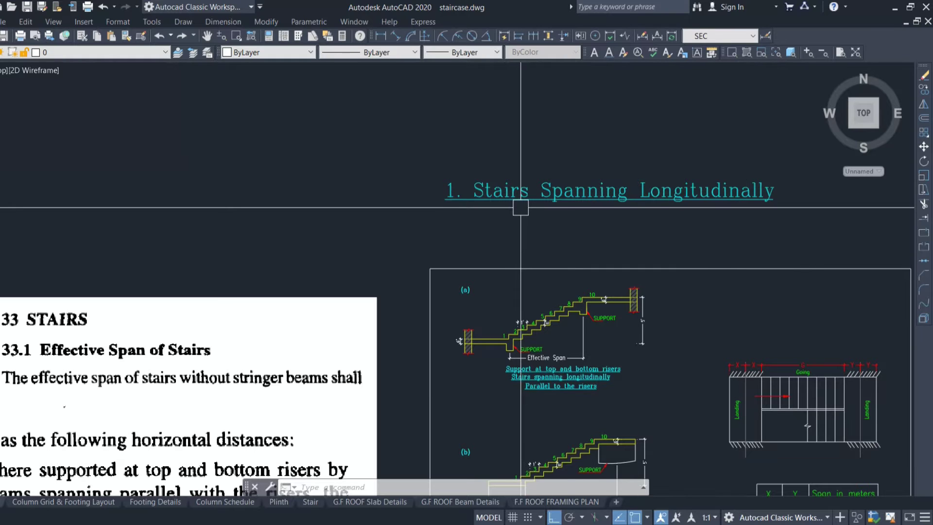
scroll(603, 153, down, 3)
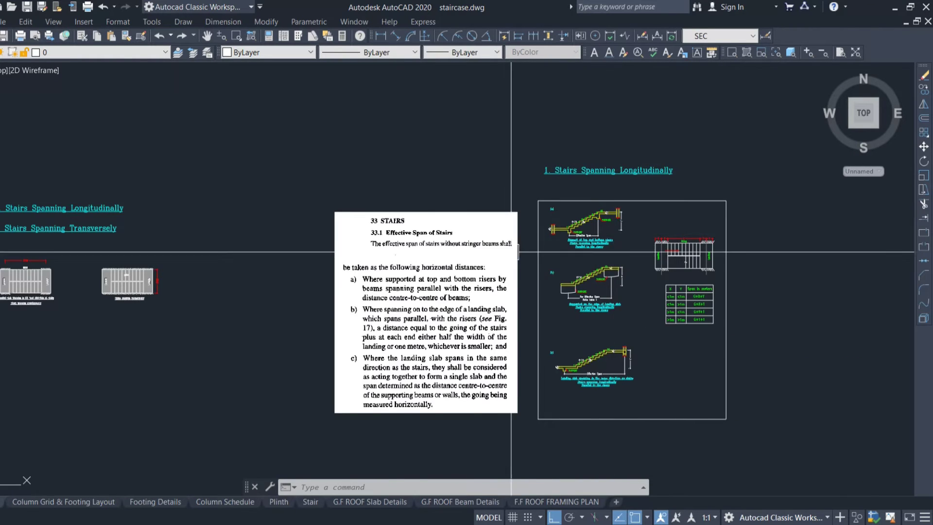
scroll(486, 258, up, 2)
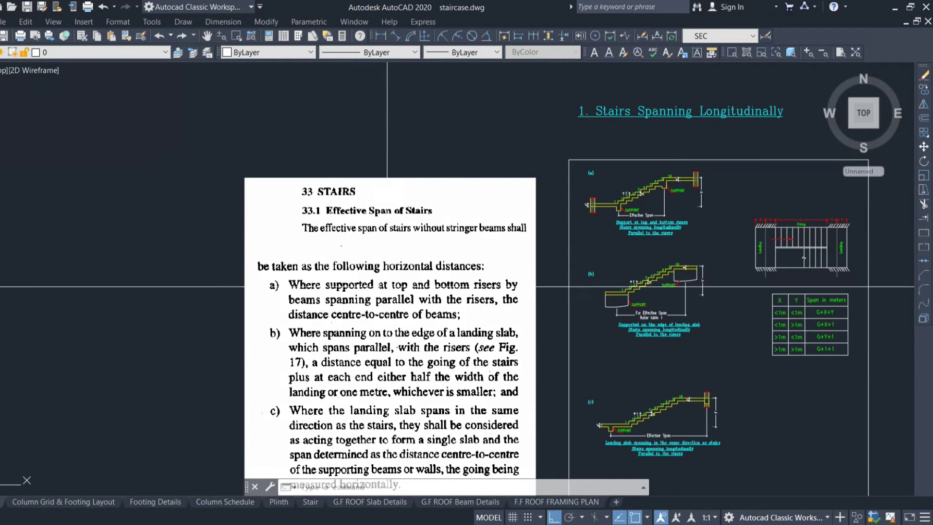
scroll(355, 234, down, 2)
scroll(370, 383, up, 2)
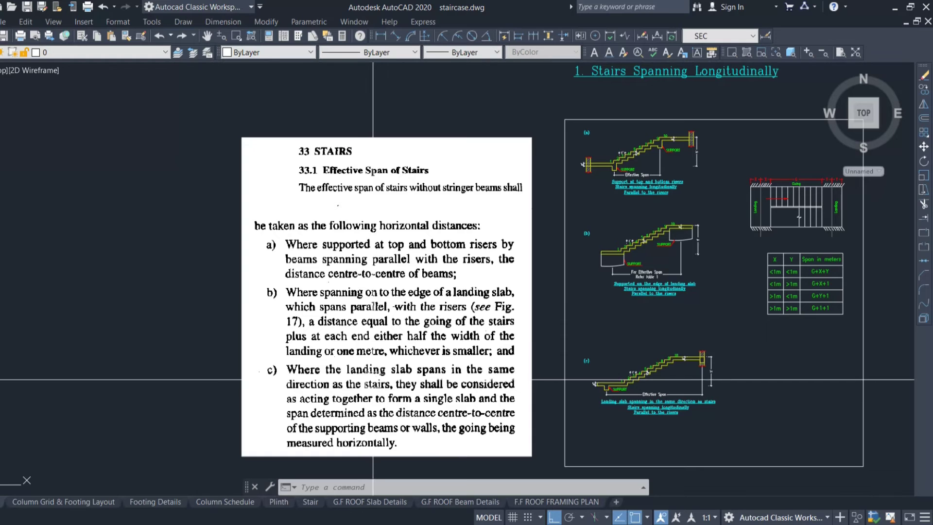
Step: Examine diagram (a) up close, then pan to diagrams (b), (c) and the X/Y span table
scroll(678, 150, up, 4)
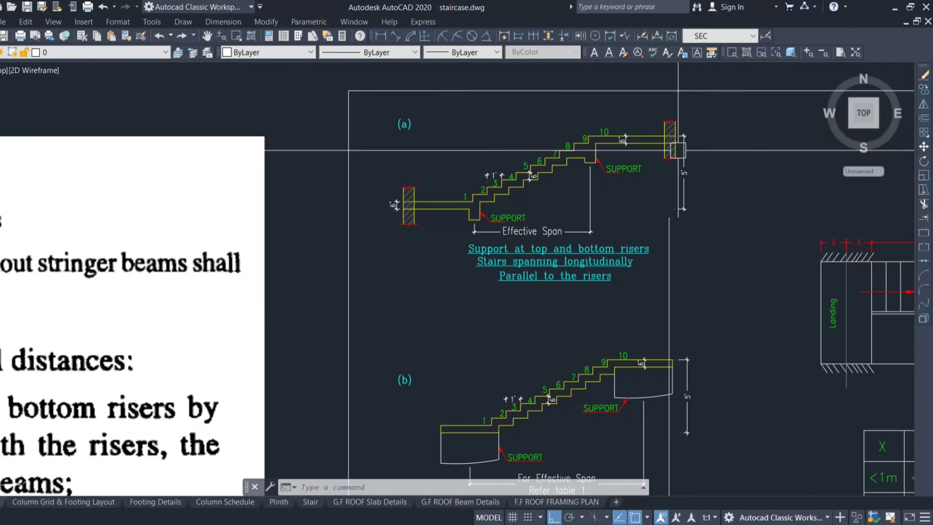
scroll(615, 183, up, 2)
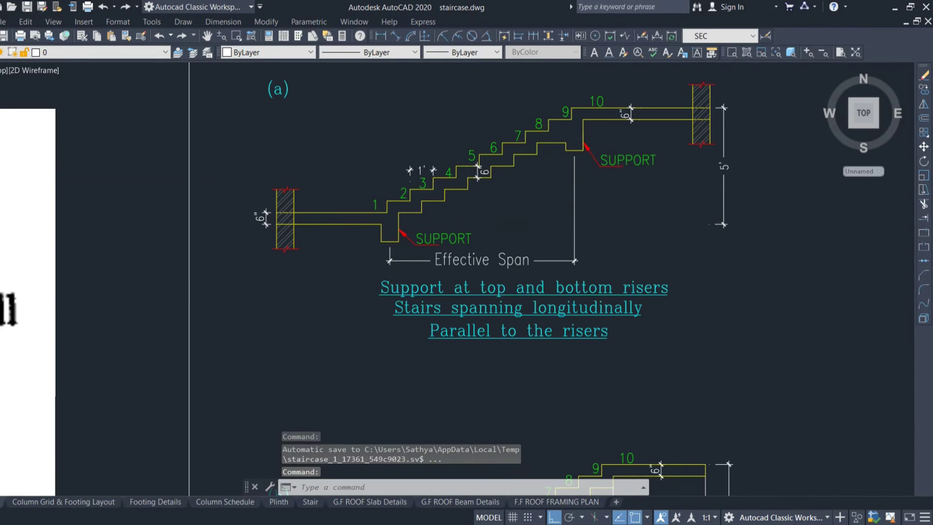
scroll(501, 308, down, 4)
scroll(493, 316, up, 4)
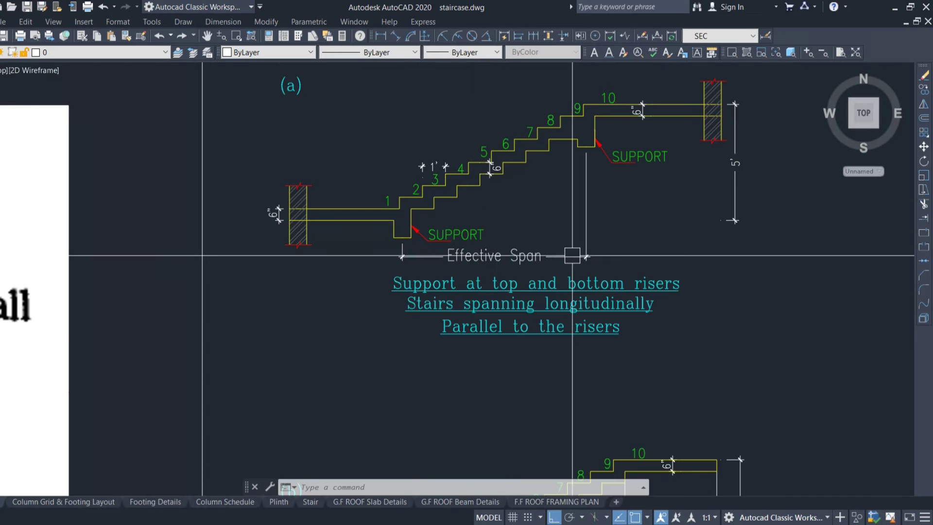
middle_drag(410, 225, 333, 256)
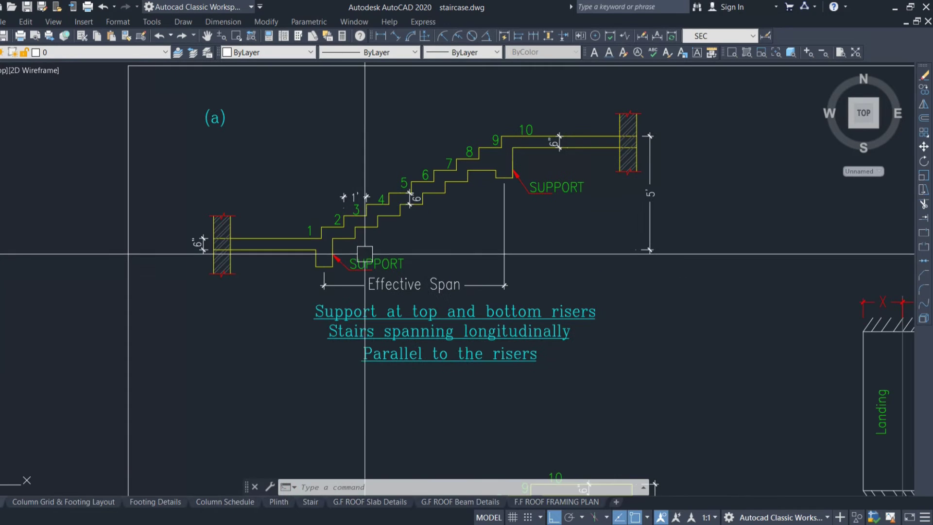